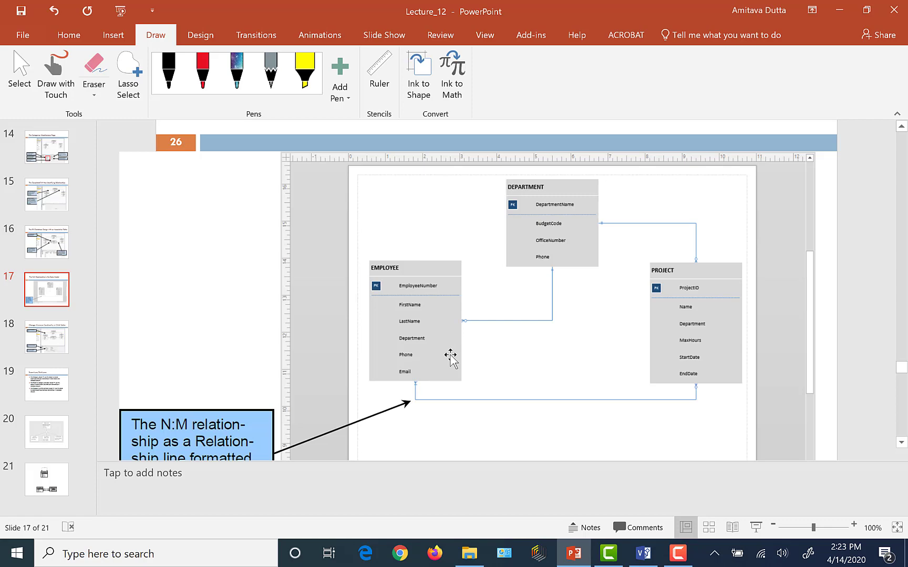
# Step: Open slide 18 and examine its entity-relationship diagram of EMPLOYEE, DEPARTMENT, ASSIGNMENT and PROJECT
pyautogui.click(56, 342)
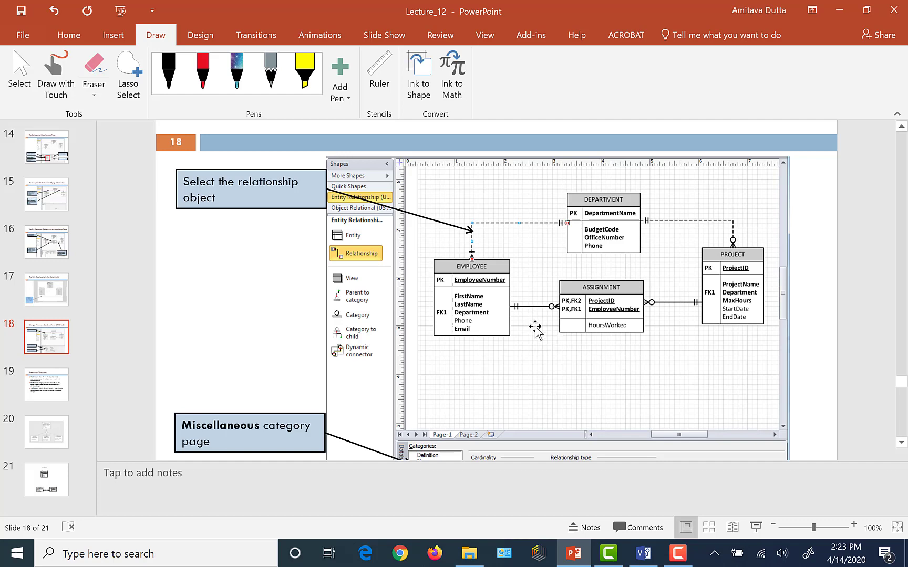
pyautogui.click(532, 310)
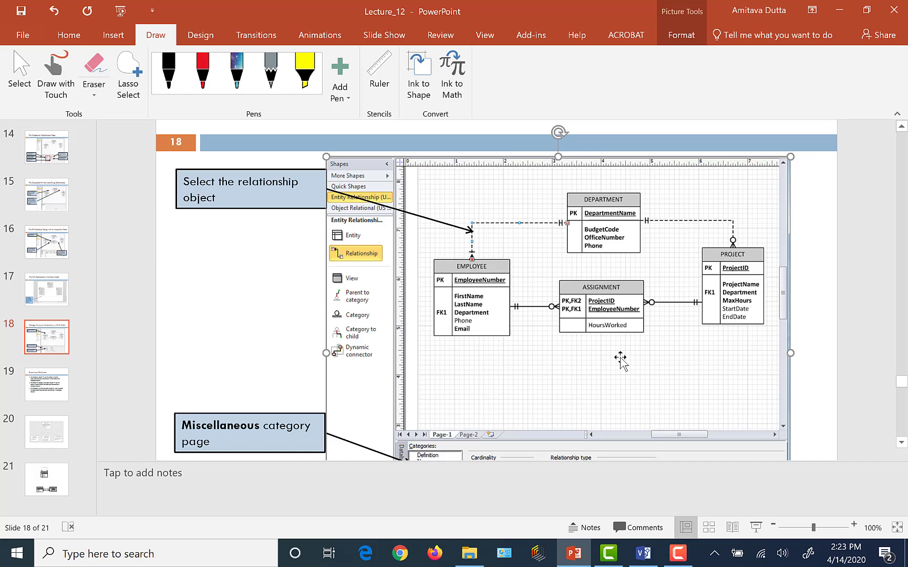
# Step: Switch to Visio and create a Database Model Diagram in US Units, dismissing the Reverse Engineer Wizard
pyautogui.click(640, 563)
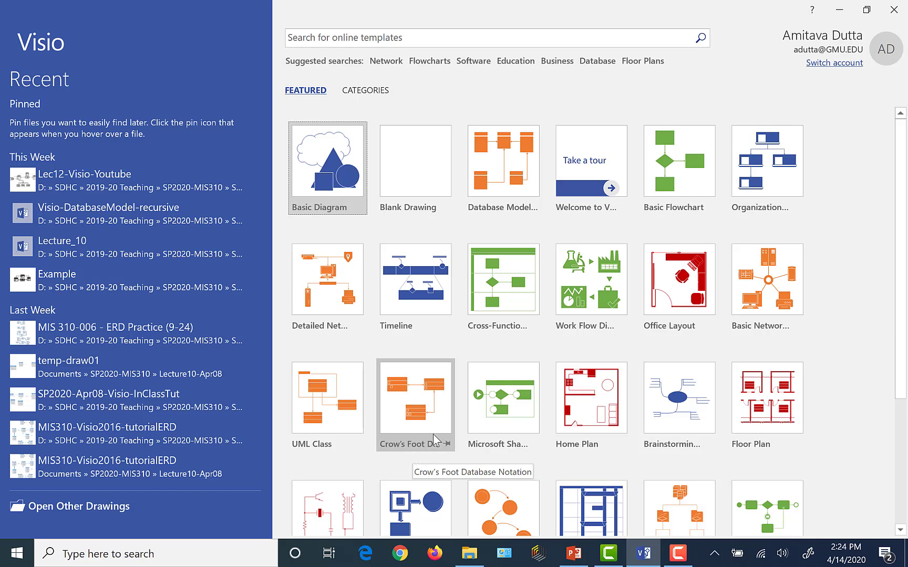
pyautogui.click(498, 168)
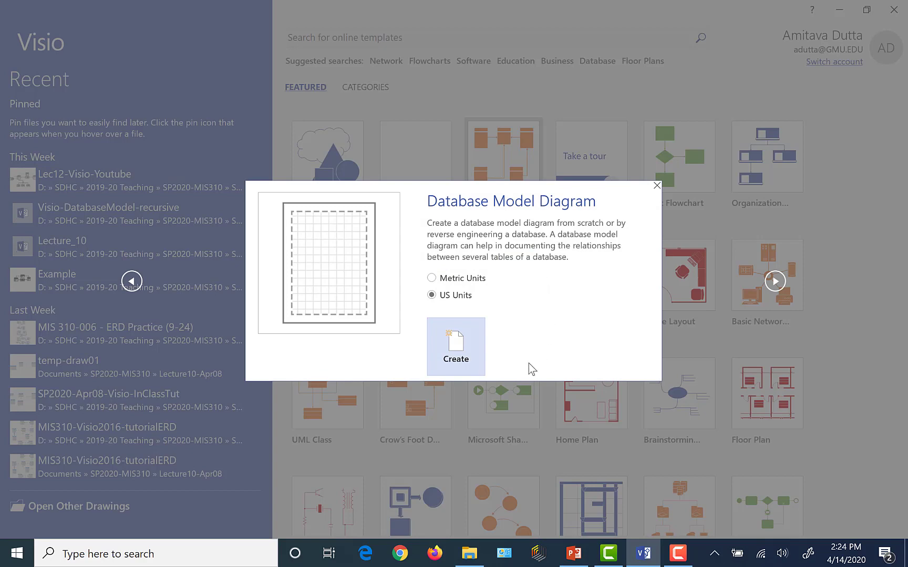
pyautogui.click(456, 349)
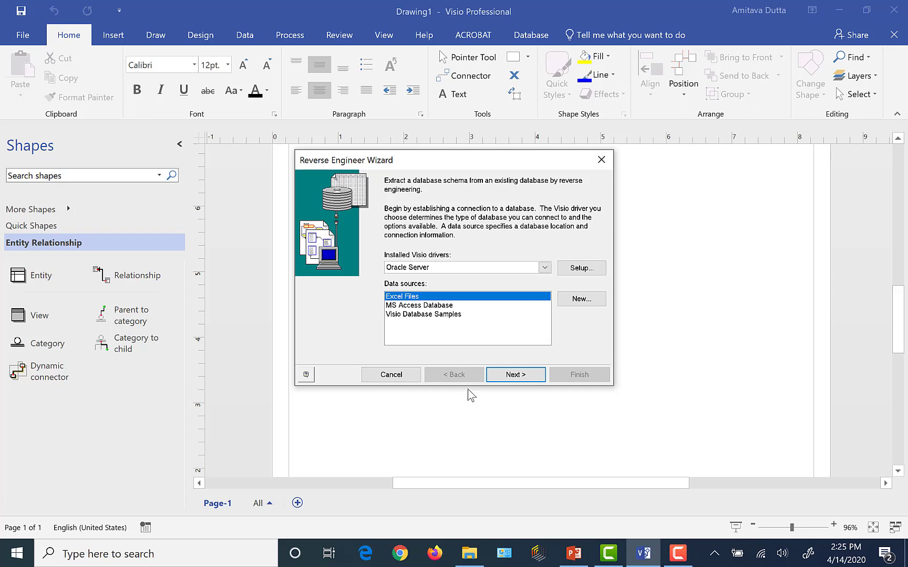
pyautogui.click(400, 376)
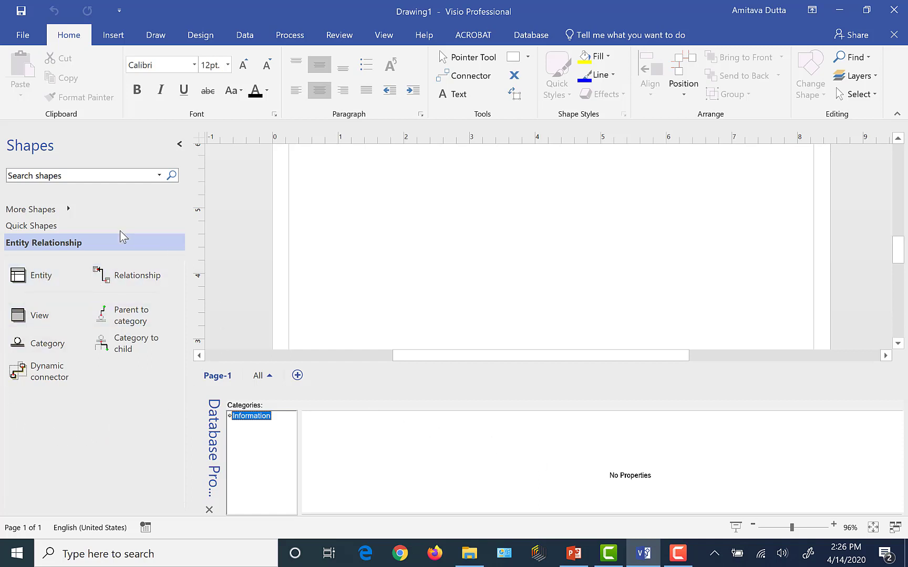
pyautogui.click(21, 393)
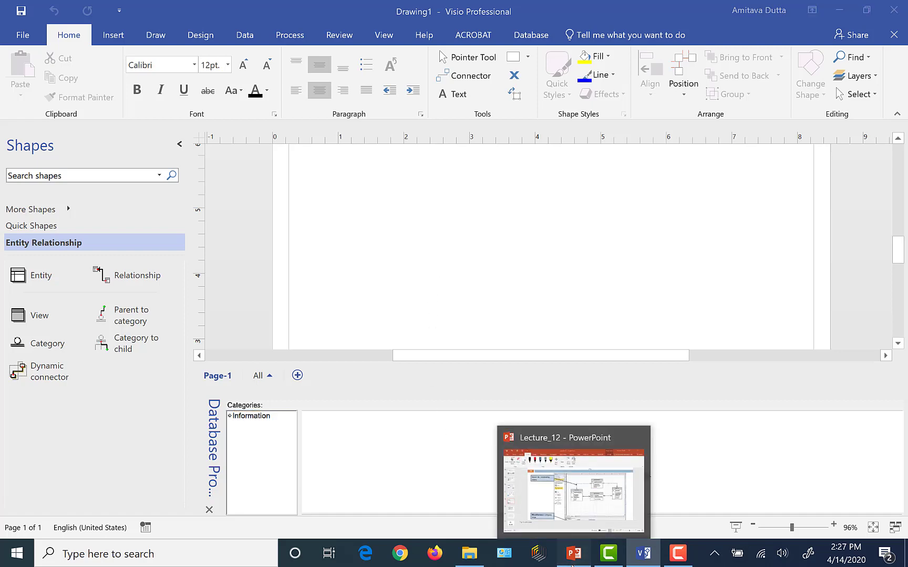
# Step: Check the reference diagram in PowerPoint, return to Visio and place an Entity shape about 1.5 in from the page's left edge
pyautogui.click(572, 564)
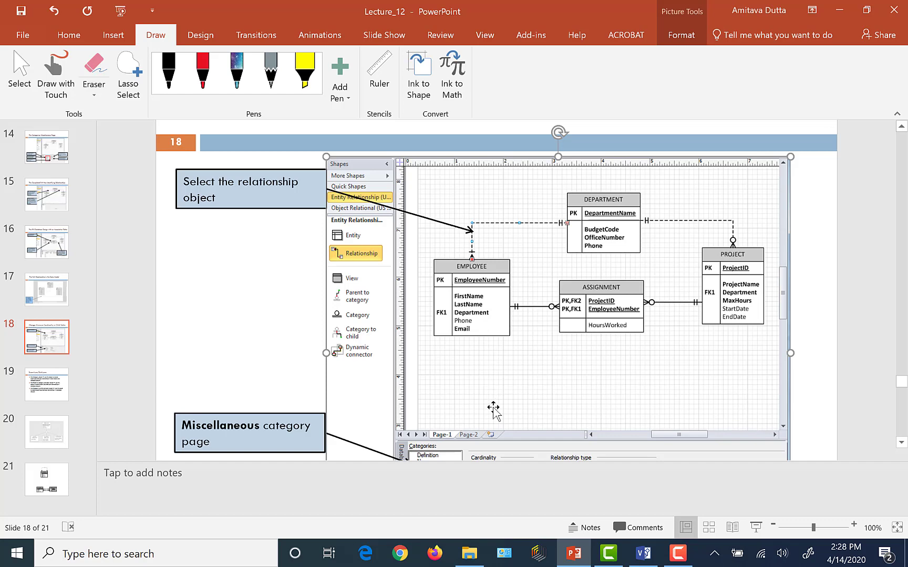
pyautogui.click(649, 549)
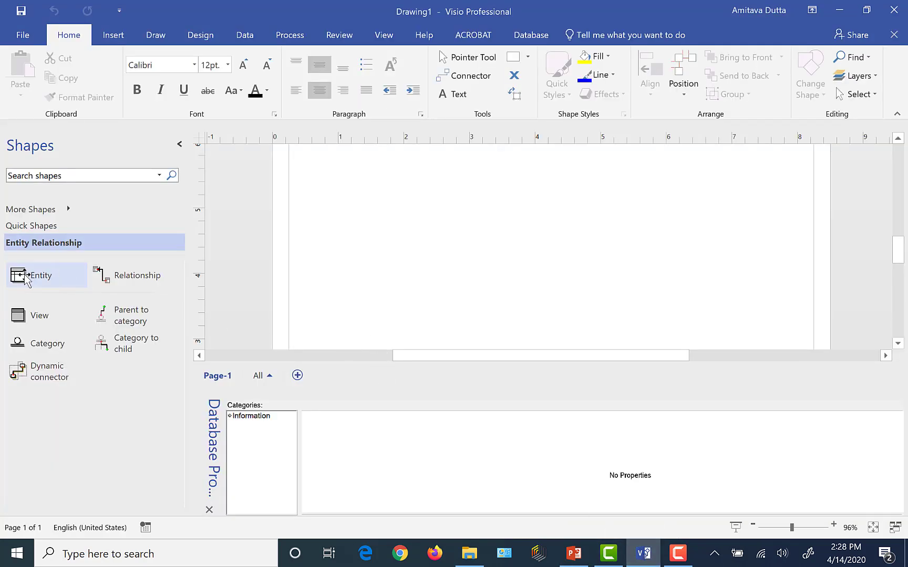
pyautogui.moveTo(28, 274); pyautogui.dragTo(370, 195)
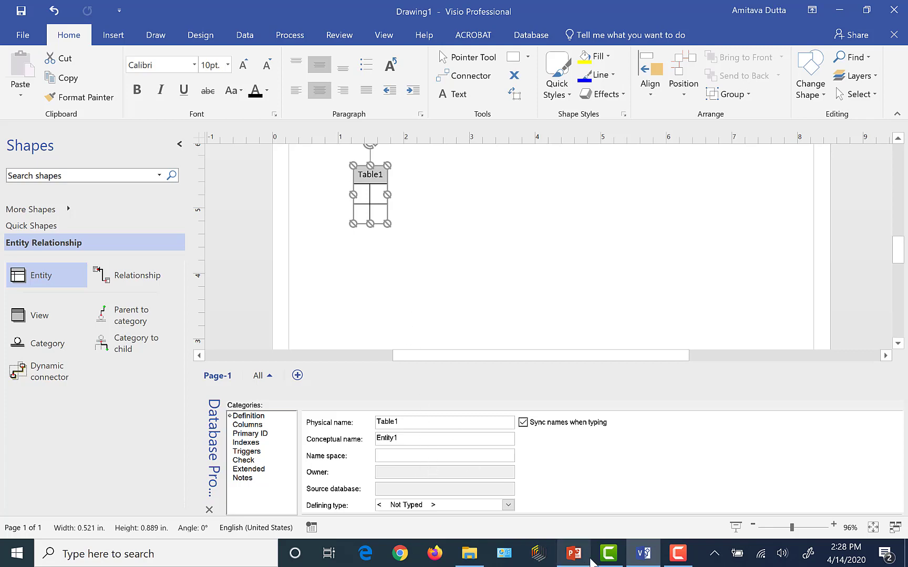
# Step: Check the entity name on the PowerPoint slide and name the new Visio entity Employee
pyautogui.click(588, 563)
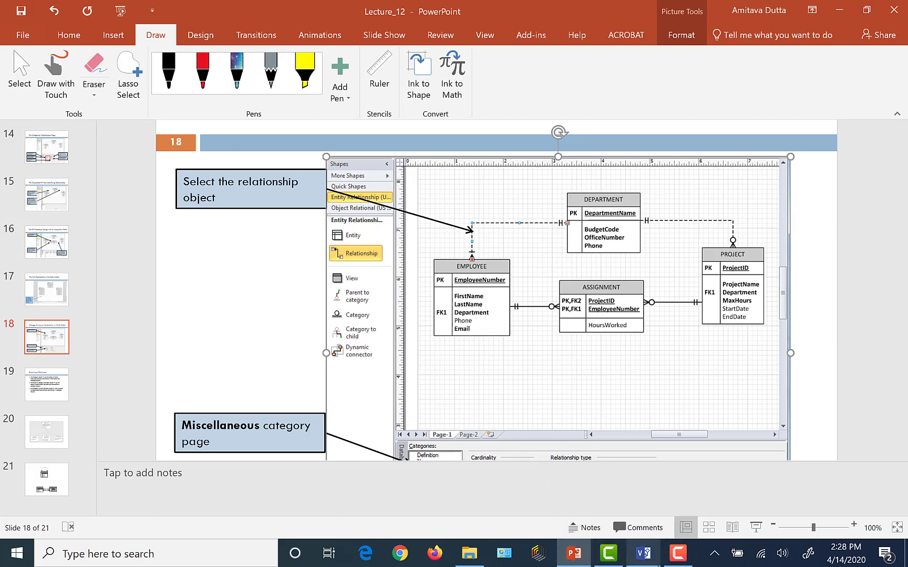
pyautogui.click(650, 561)
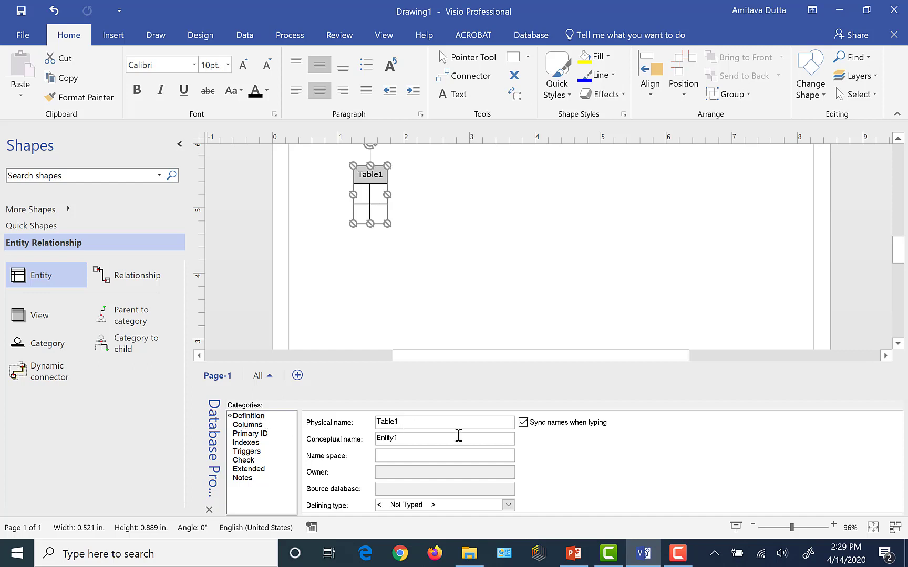
pyautogui.press('BackSpace')
pyautogui.press('BackSpace')
pyautogui.press('BackSpace')
pyautogui.press('BackSpace')
pyautogui.press('BackSpace')
pyautogui.press('BackSpace')
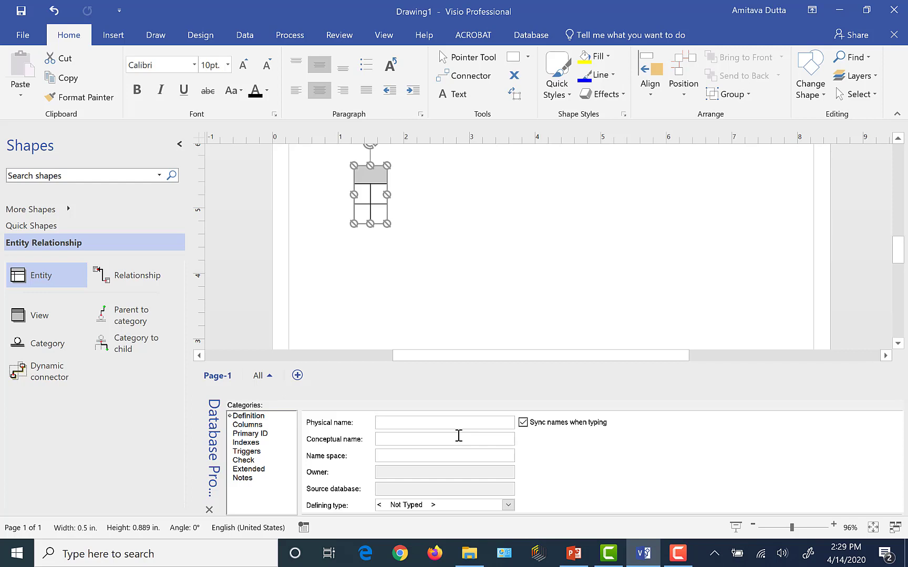
pyautogui.write('Employee')
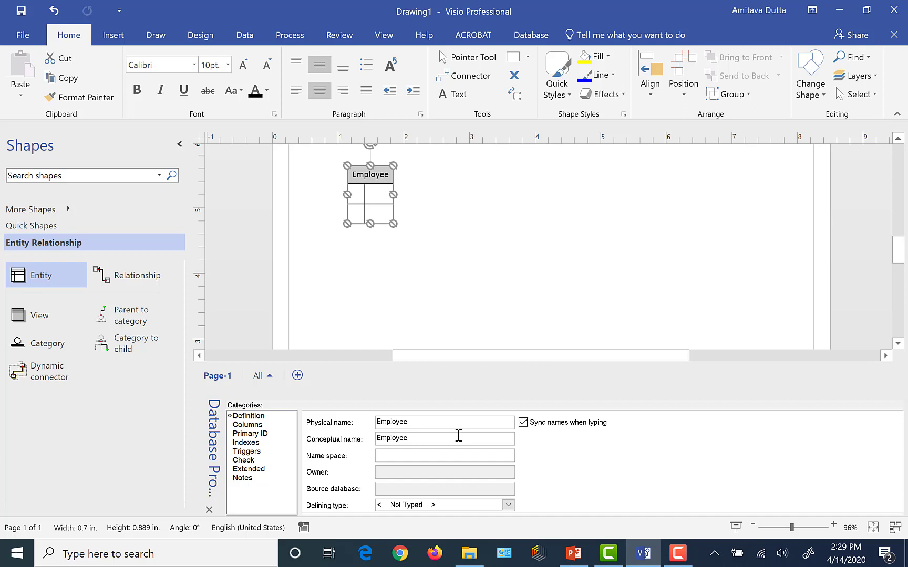
# Step: Rename the entity EMPLOYEE in capital letters, keeping the physical and conceptual names in sync
pyautogui.press('BackSpace')
pyautogui.press('BackSpace')
pyautogui.press('BackSpace')
pyautogui.press('BackSpace')
pyautogui.press('BackSpace')
pyautogui.press('BackSpace')
pyautogui.press('BackSpace')
pyautogui.press('BackSpace')
pyautogui.write('EMPLO')
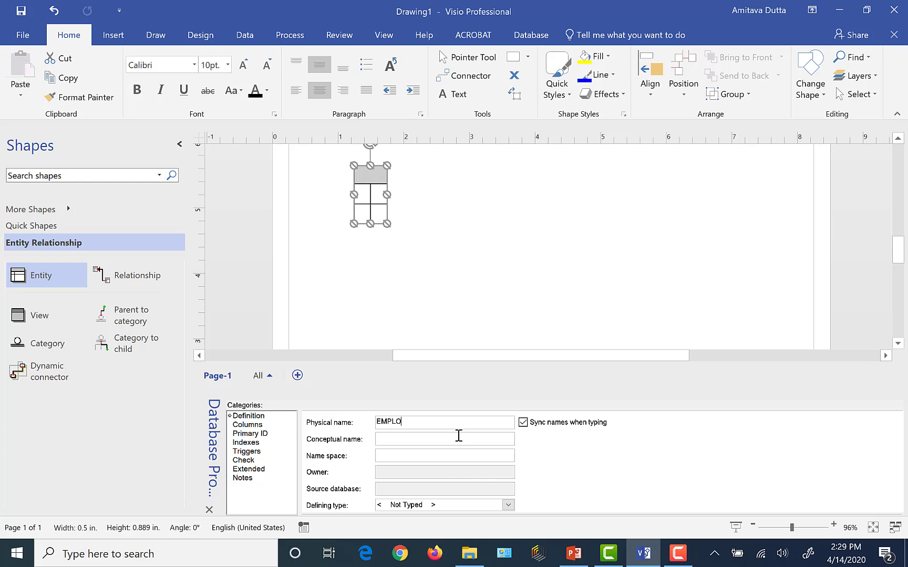
pyautogui.write('YEE')
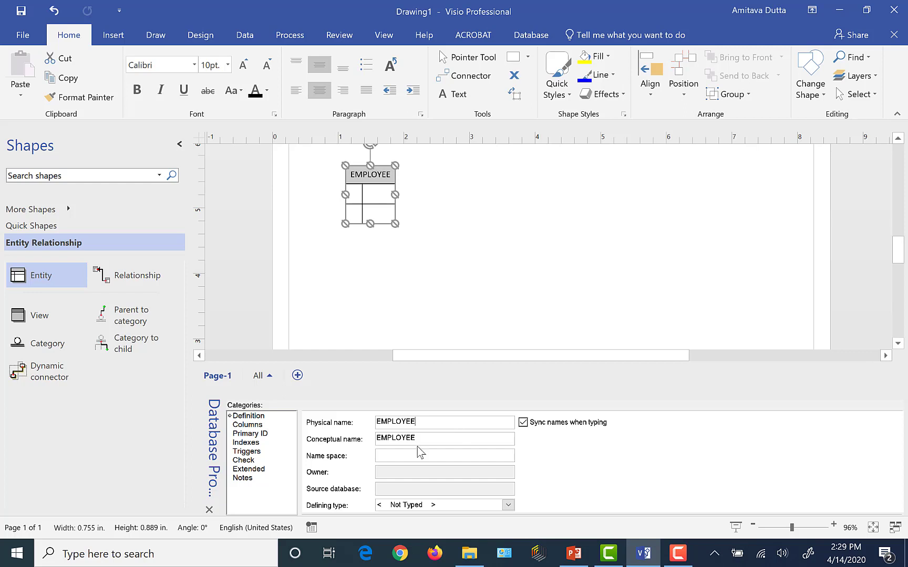
# Step: Show the EMPLOYEE entity's columns and widen the Physical Name field, checking the attributes on the PowerPoint slide before returning to Visio
pyautogui.click(242, 426)
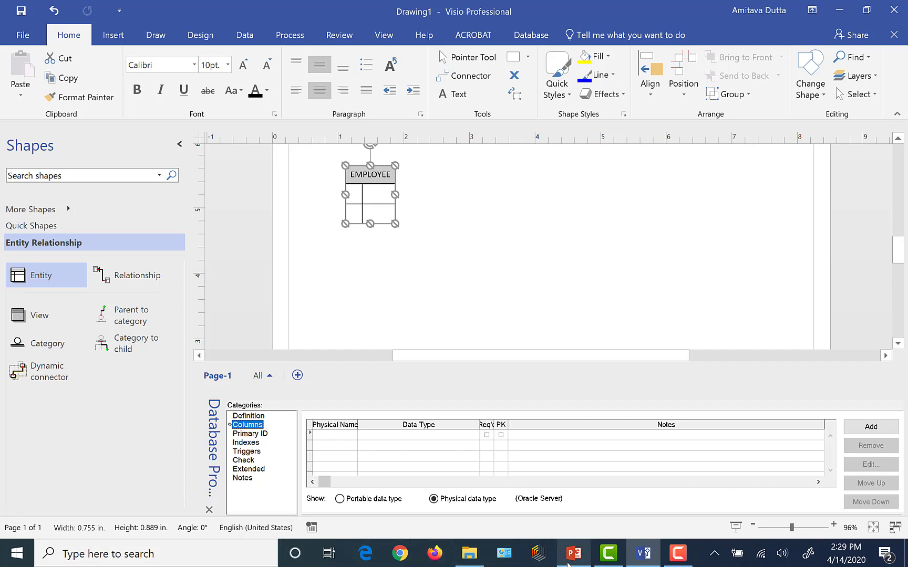
pyautogui.moveTo(567, 564)
pyautogui.click(530, 489)
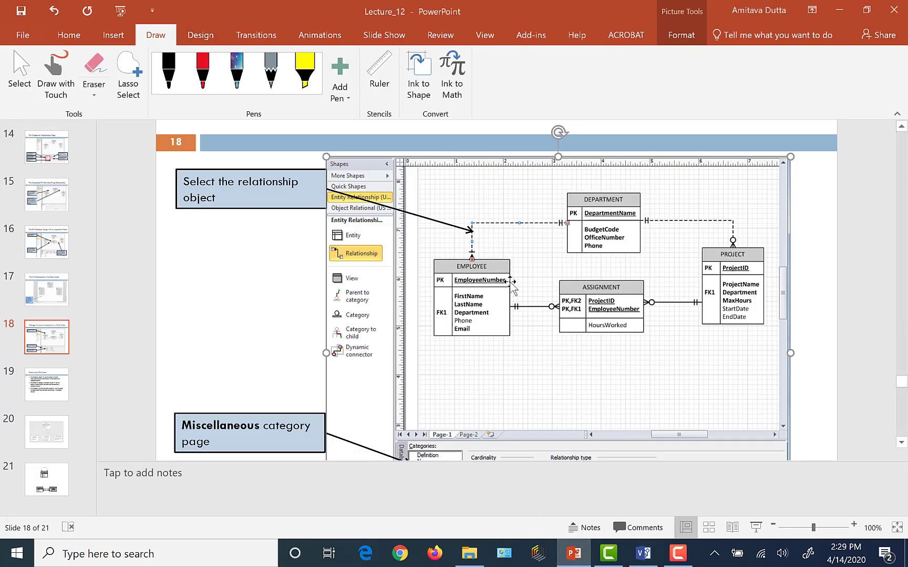
pyautogui.click(634, 563)
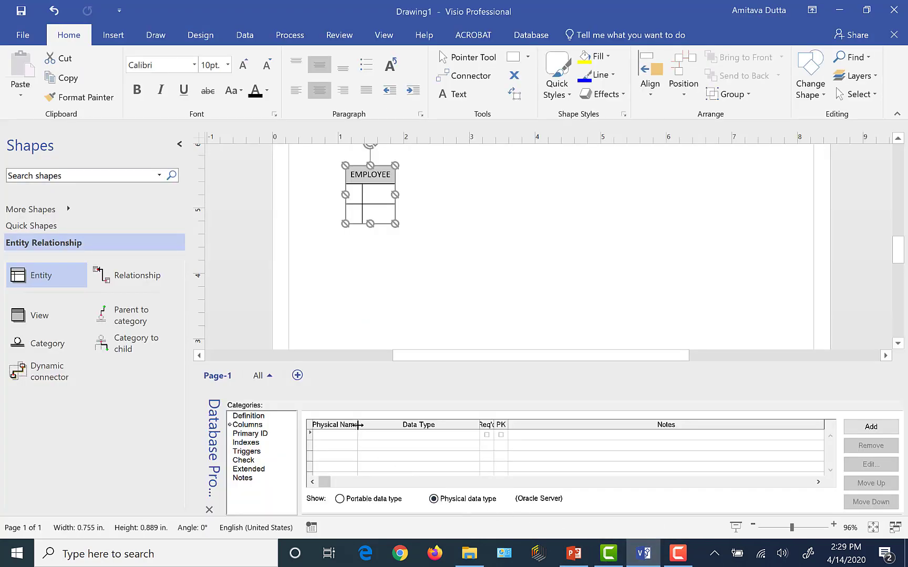
pyautogui.moveTo(357, 425); pyautogui.dragTo(389, 425)
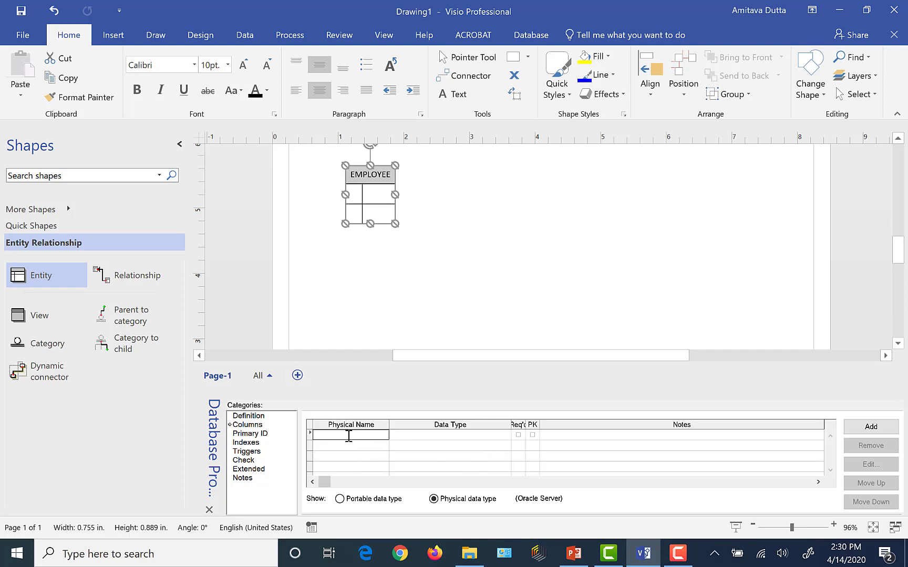
pyautogui.click(350, 436)
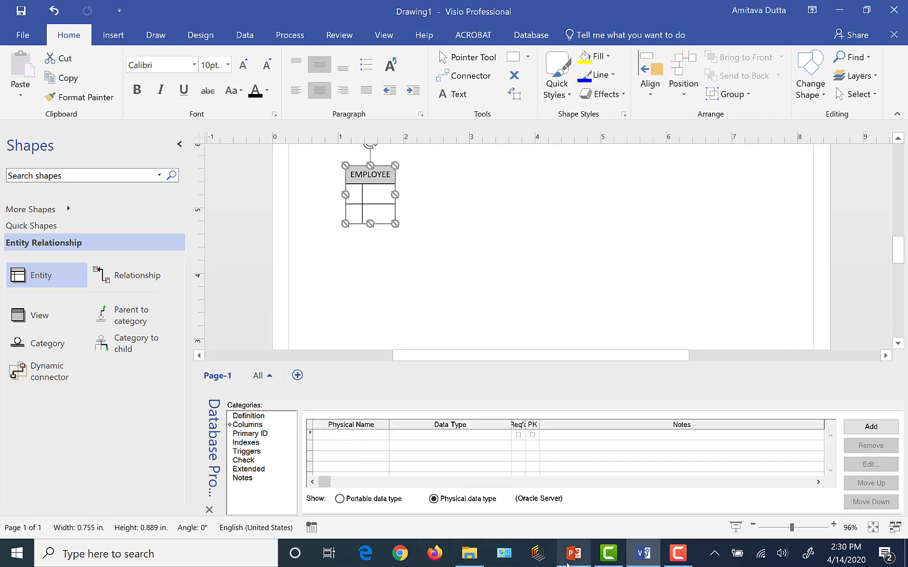
pyautogui.click(568, 561)
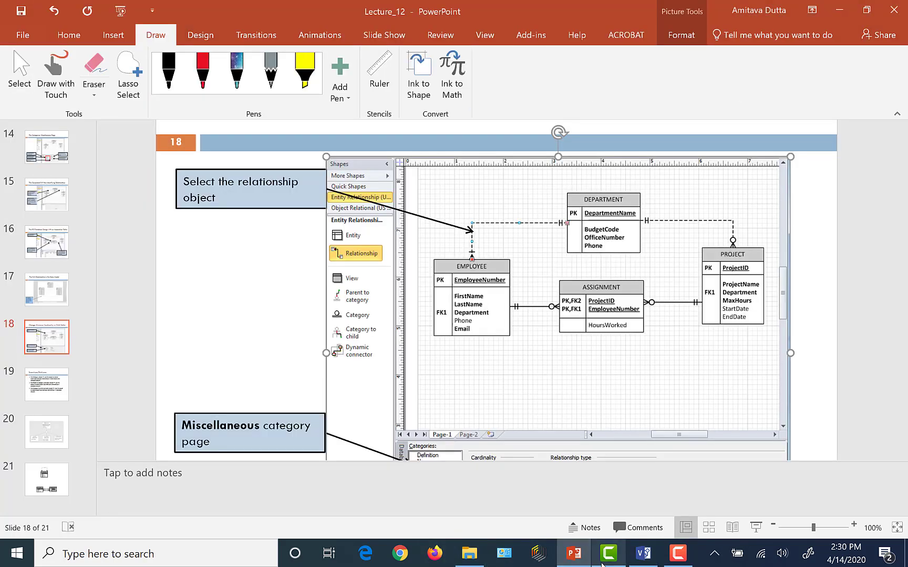
pyautogui.click(655, 565)
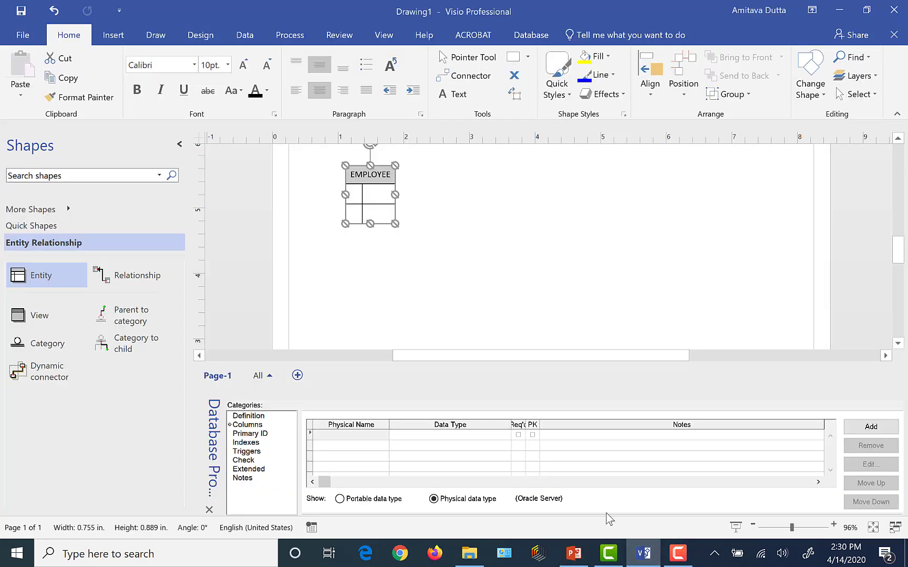
pyautogui.click(334, 434)
pyautogui.write('e')
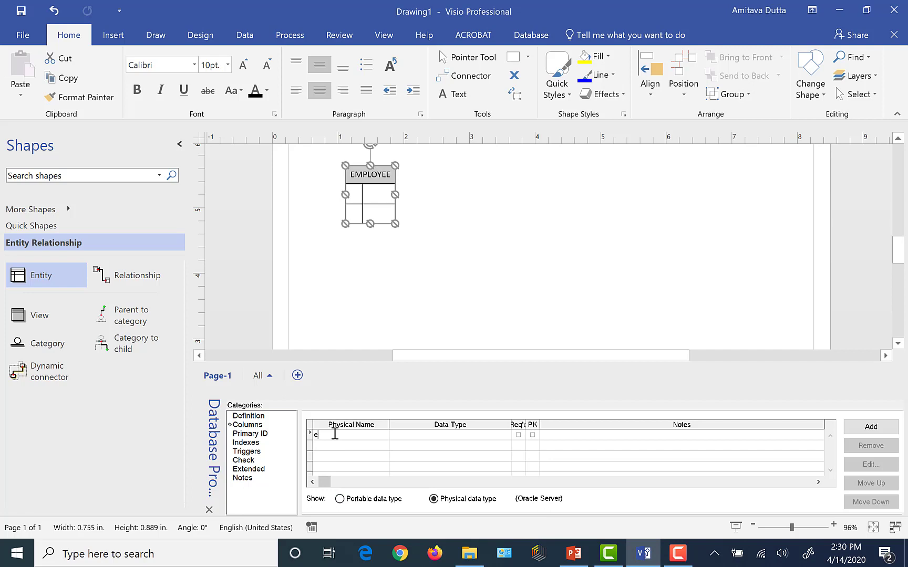
pyautogui.write('MPnUMBER')
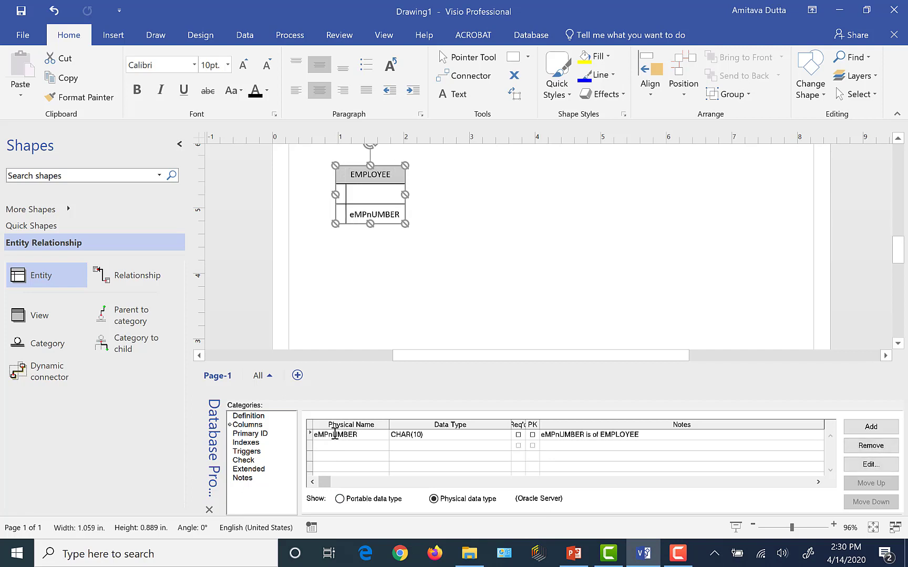
pyautogui.press('BackSpace')
pyautogui.press('BackSpace')
pyautogui.press('BackSpace')
pyautogui.press('BackSpace')
pyautogui.press('BackSpace')
pyautogui.press('BackSpace')
pyautogui.press('BackSpace')
pyautogui.press('BackSpace')
pyautogui.press('BackSpace')
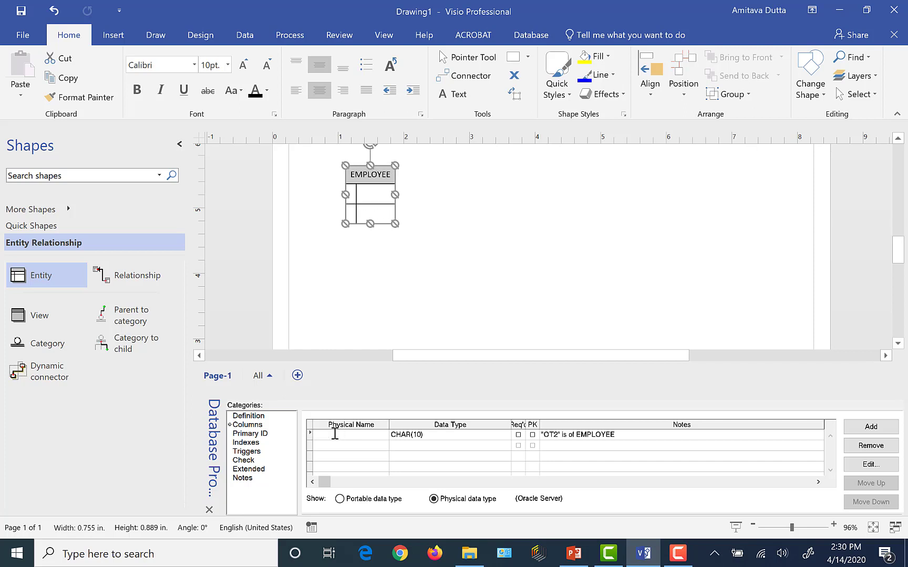
# Step: Name the first column of EMPLOYEE EmpNumber and choose CHAR as its data type
pyautogui.write('Em')
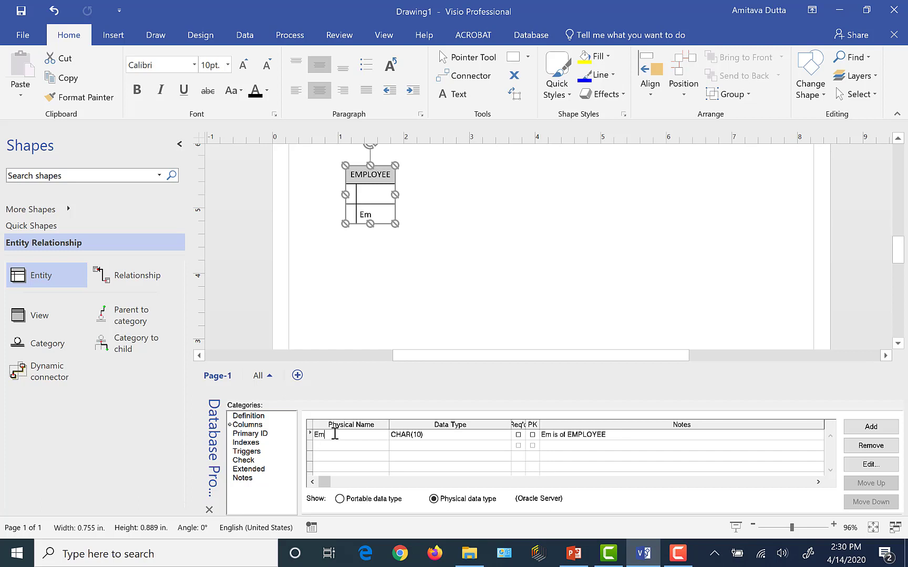
pyautogui.write('pNumber')
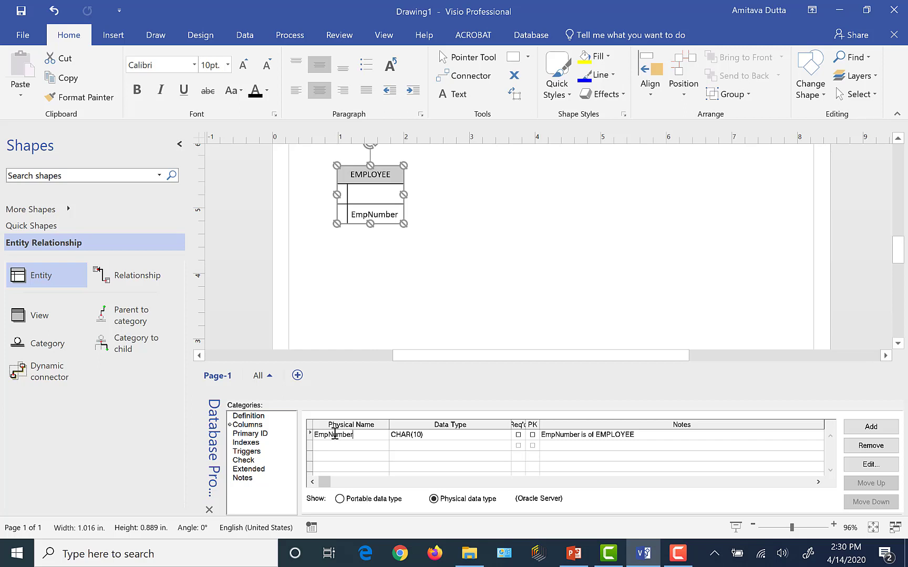
pyautogui.click(469, 437)
pyautogui.click(504, 436)
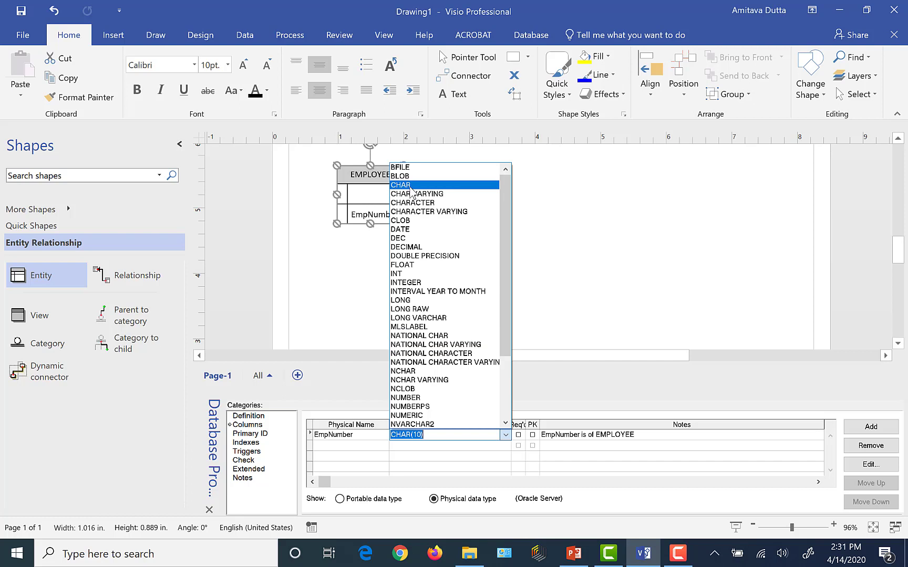
pyautogui.click(412, 186)
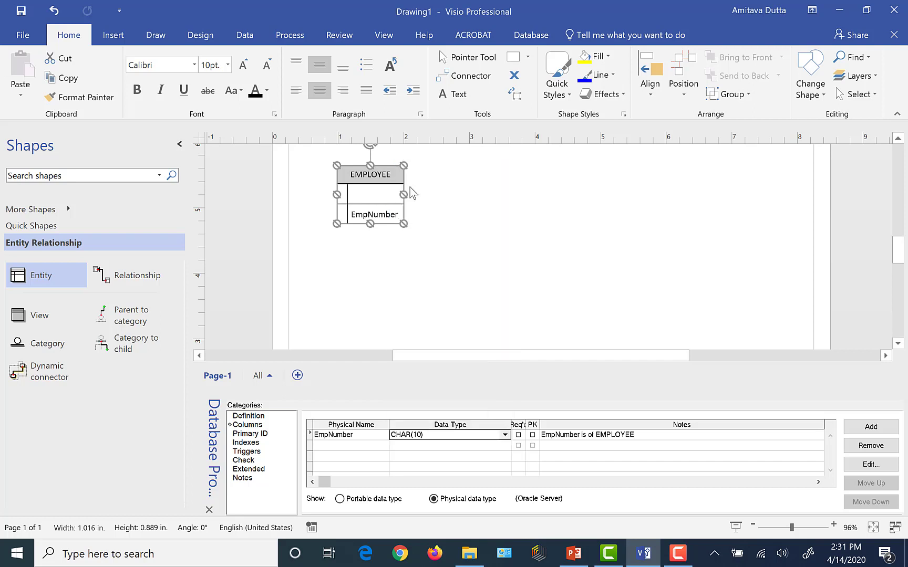
# Step: Set the EmpNumber data type to CHAR(5) and mark the column as required and as the primary key
pyautogui.click(420, 436)
pyautogui.click(420, 435)
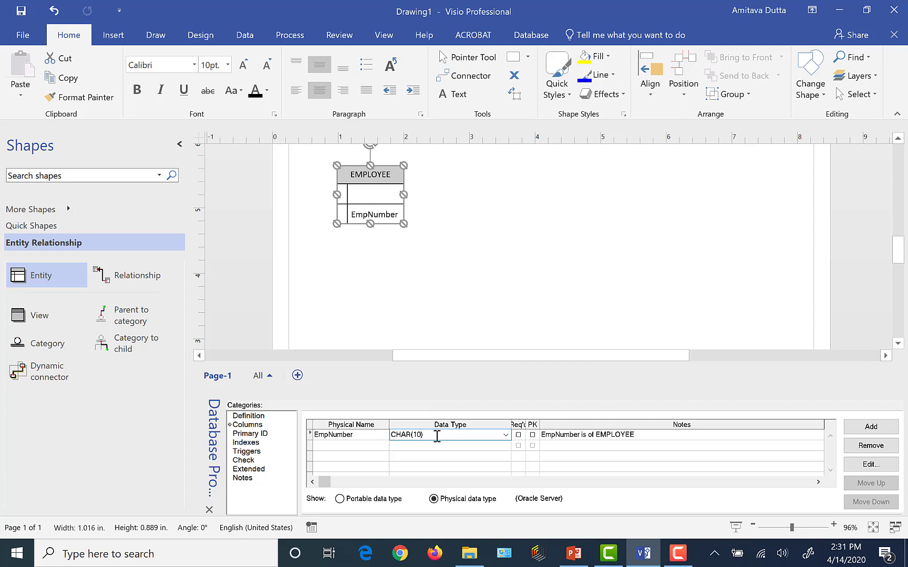
pyautogui.press('BackSpace')
pyautogui.press('BackSpace')
pyautogui.write('5')
pyautogui.click(518, 435)
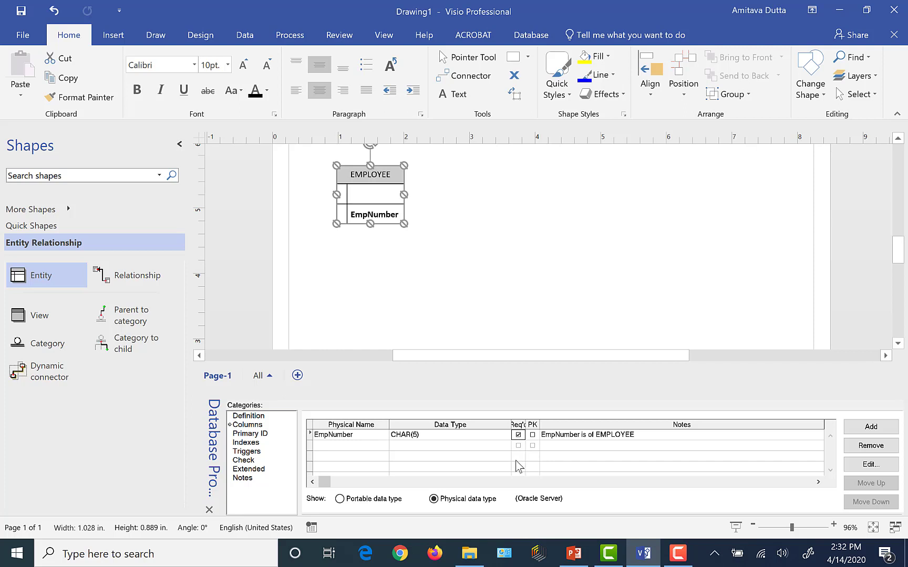
pyautogui.click(532, 435)
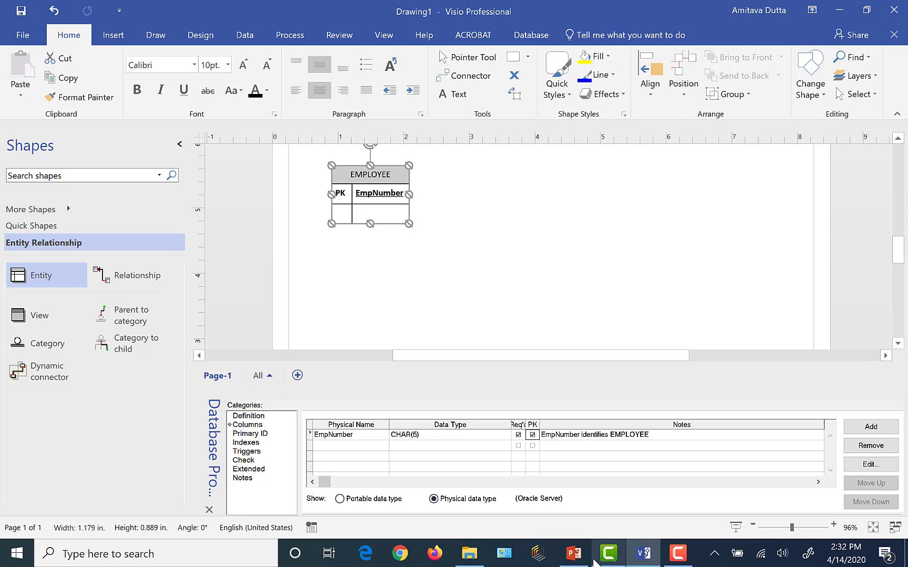
# Step: Switch to PowerPoint and examine the remaining EMPLOYEE attributes in the diagram on slide 18
pyautogui.click(574, 554)
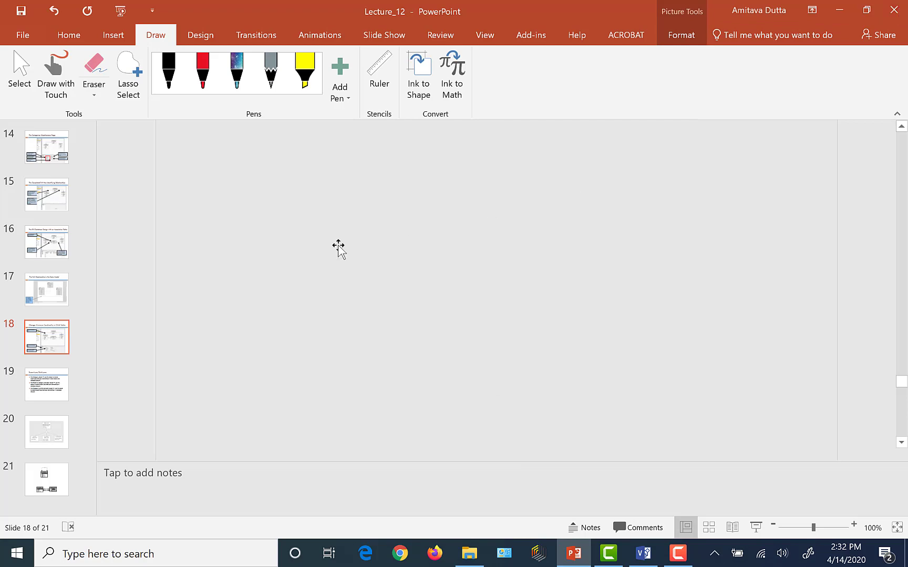
pyautogui.click(47, 336)
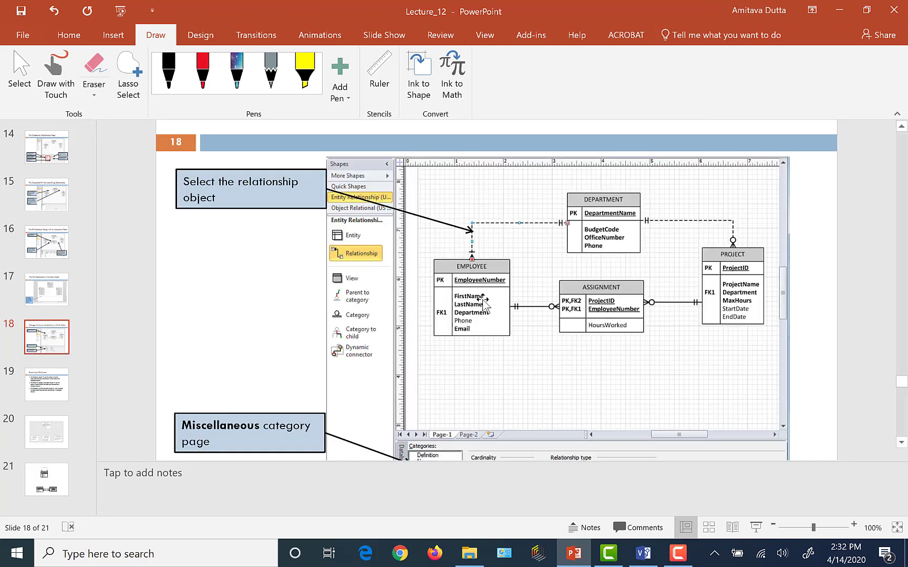
# Step: Switch back to Visio and add FName and LName columns to EMPLOYEE, marking both as required
pyautogui.click(641, 558)
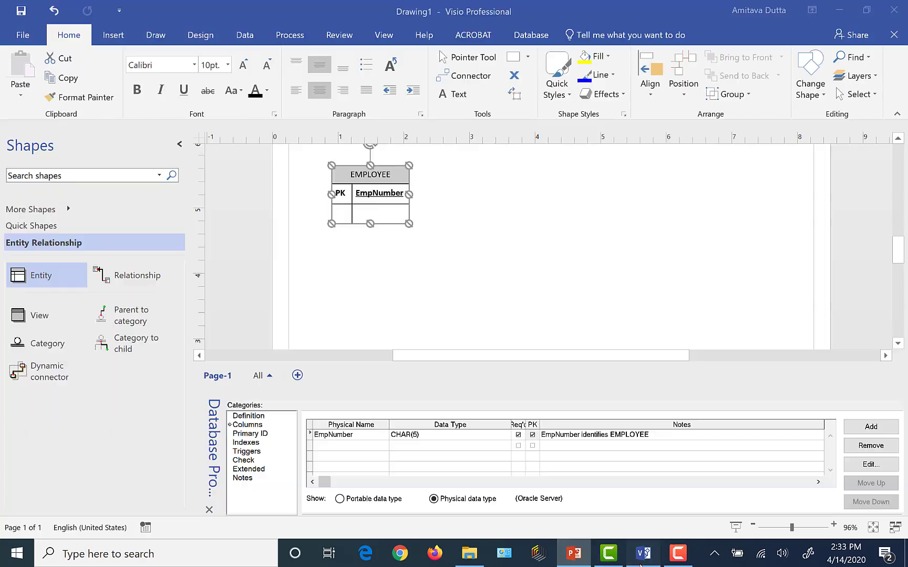
pyautogui.click(341, 445)
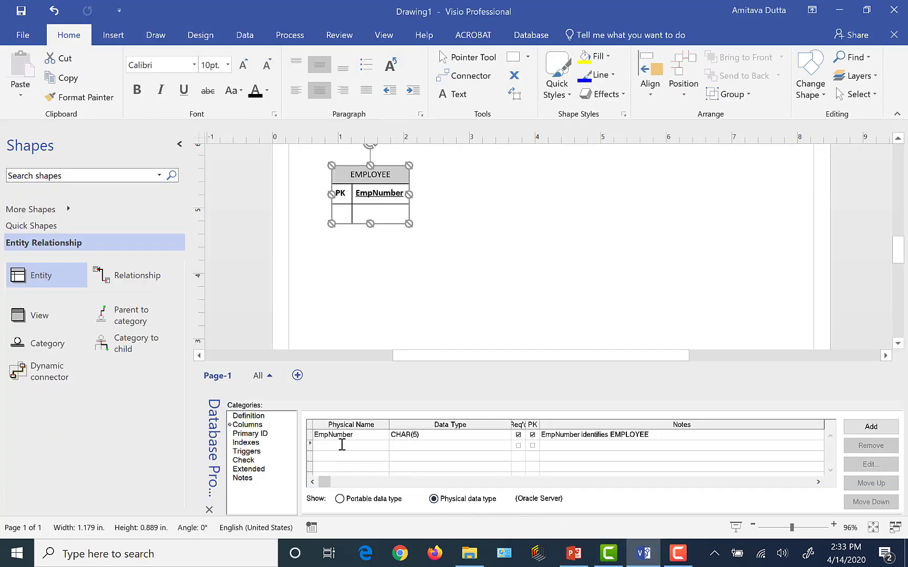
pyautogui.write('FName')
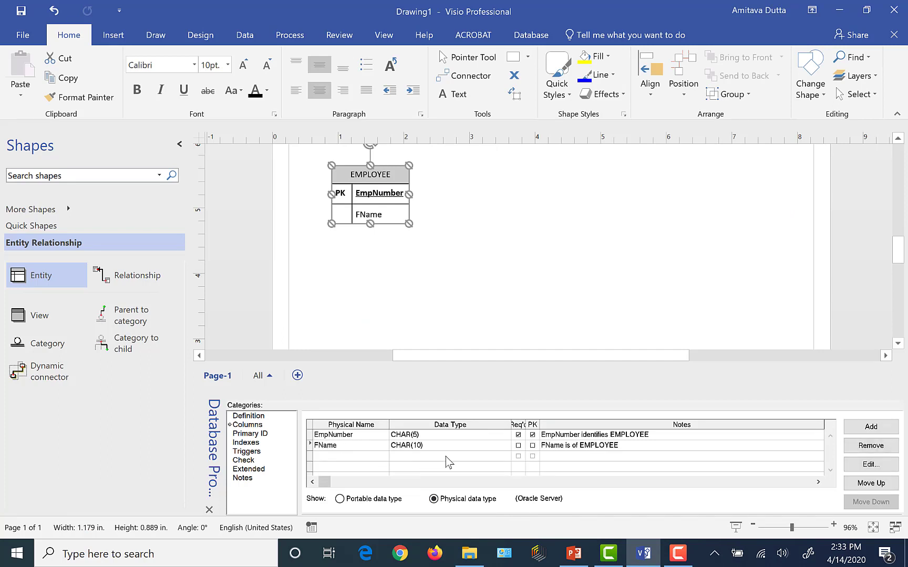
pyautogui.click(518, 446)
pyautogui.click(345, 455)
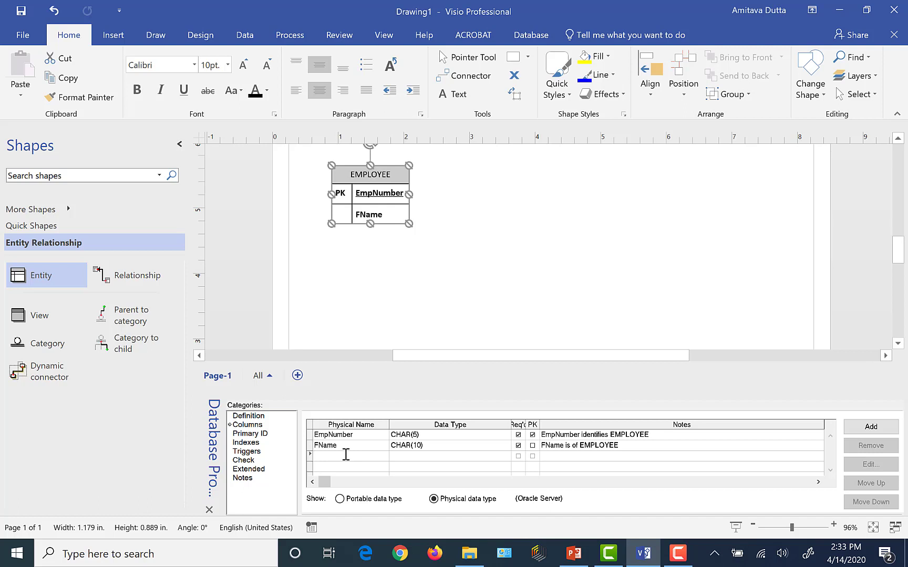
pyautogui.write('LName')
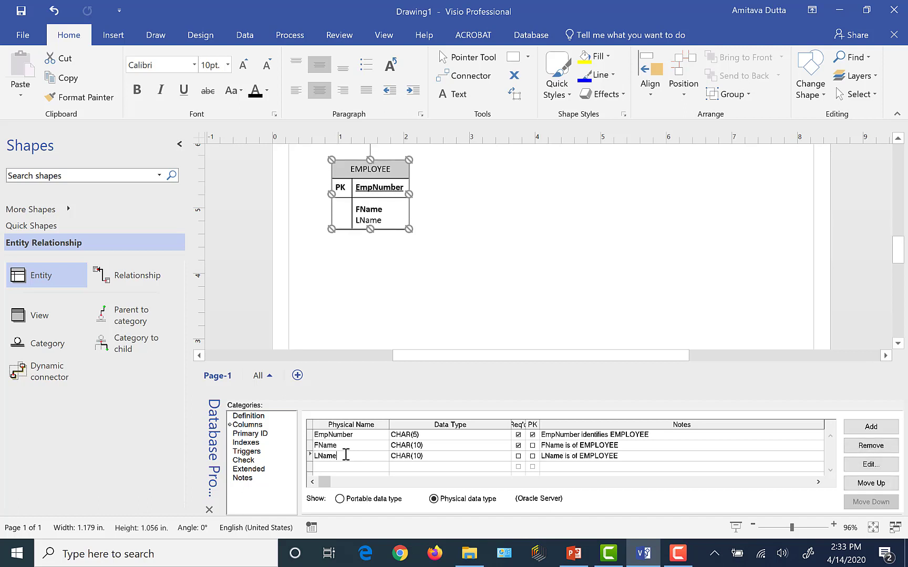
pyautogui.click(518, 456)
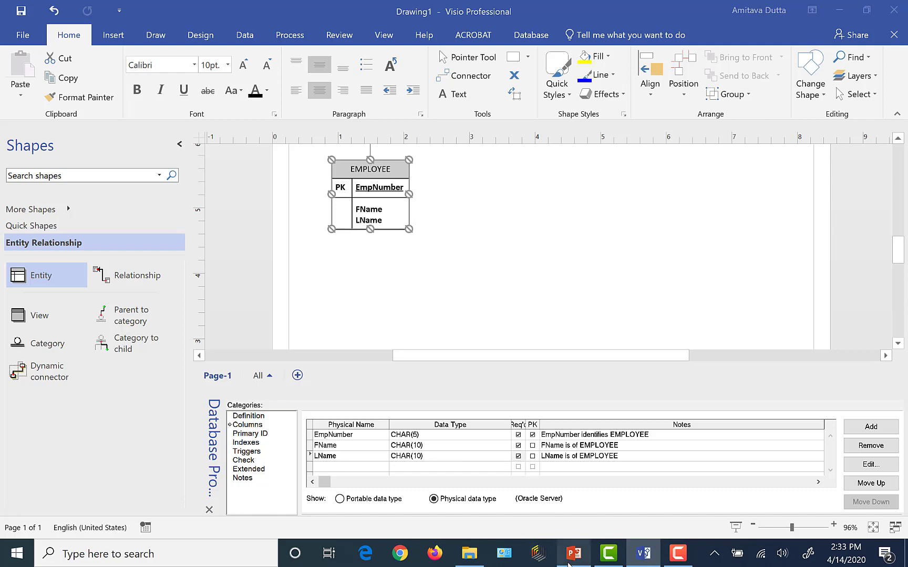
# Step: Check the EMPLOYEE attributes on the PowerPoint slide, then return to Visio and add a column named Phone below LName
pyautogui.click(570, 561)
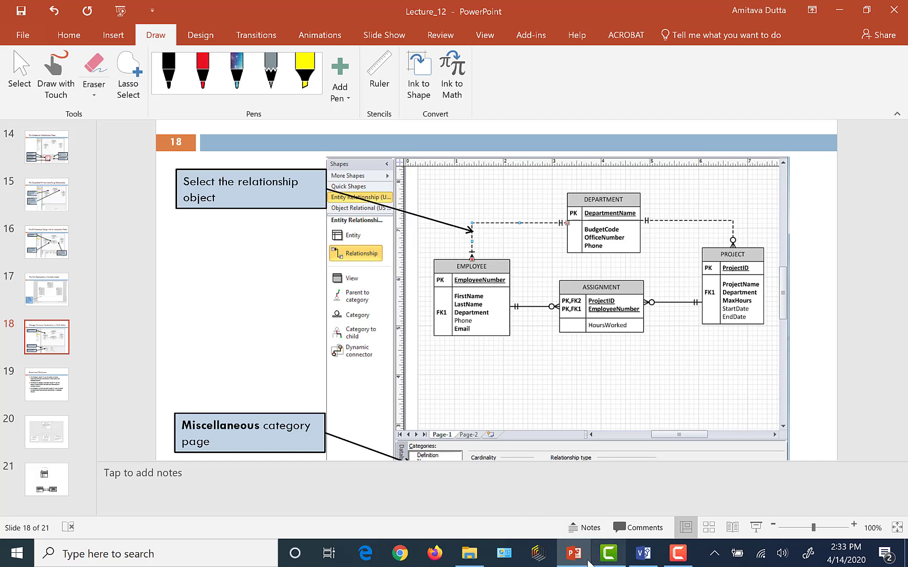
pyautogui.moveTo(587, 562)
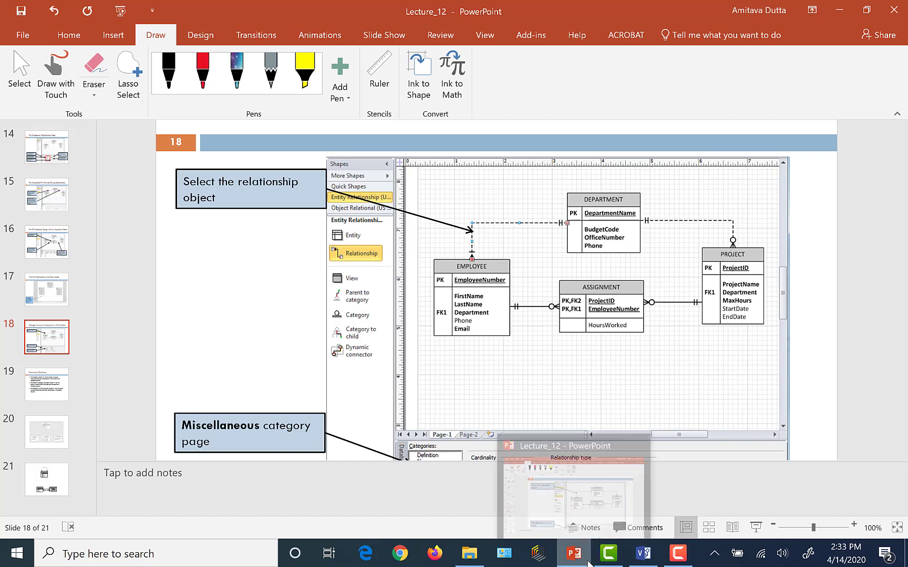
pyautogui.click(643, 553)
pyautogui.click(340, 467)
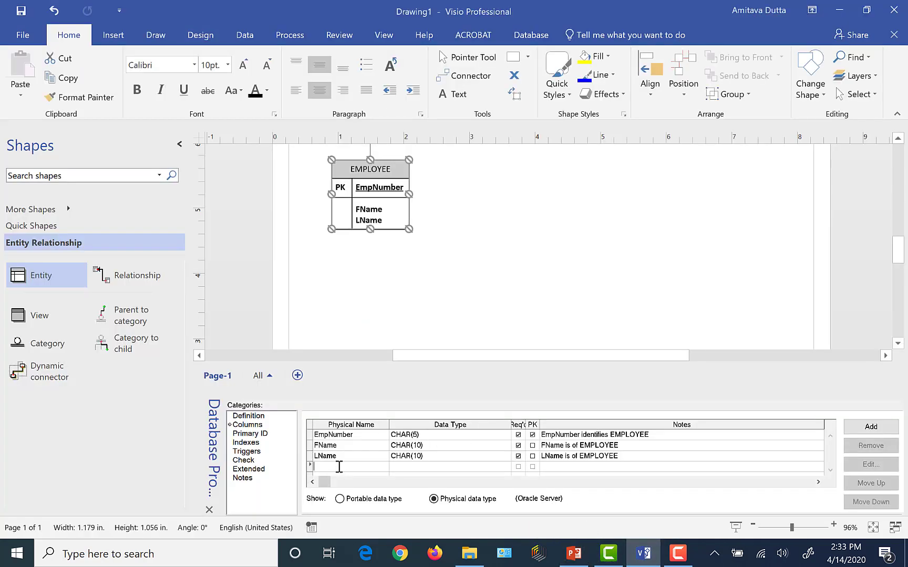
pyautogui.write('Phone')
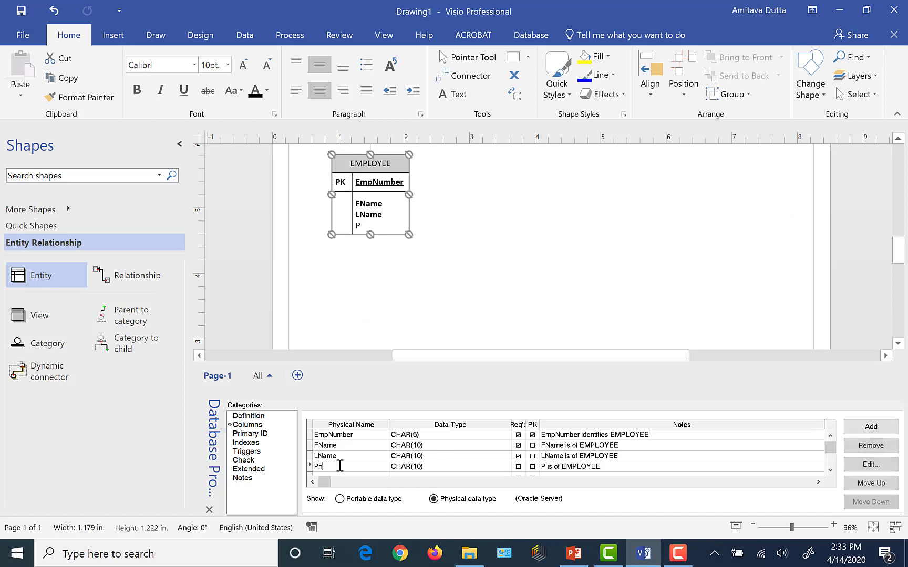
# Step: Set the data type of the Phone column to CHAR(12)
pyautogui.click(416, 467)
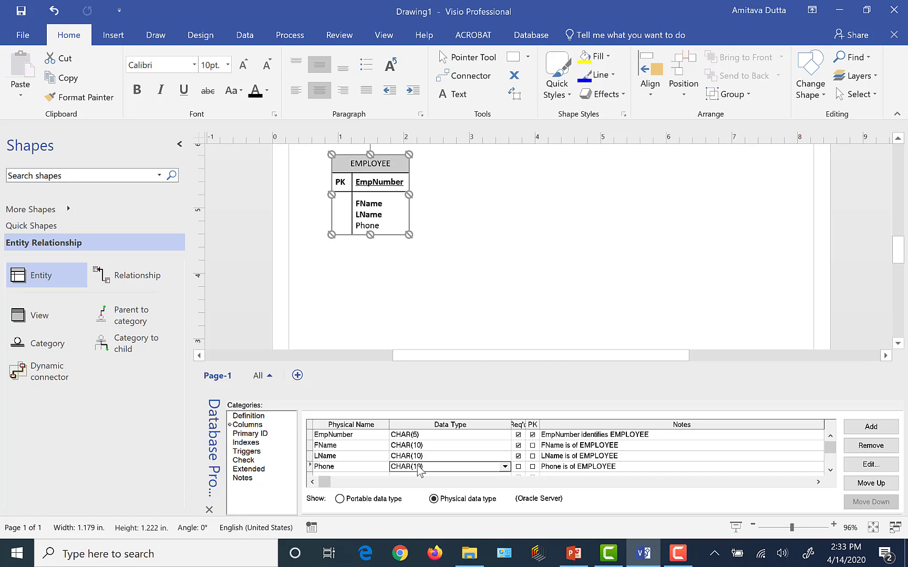
pyautogui.click(830, 470)
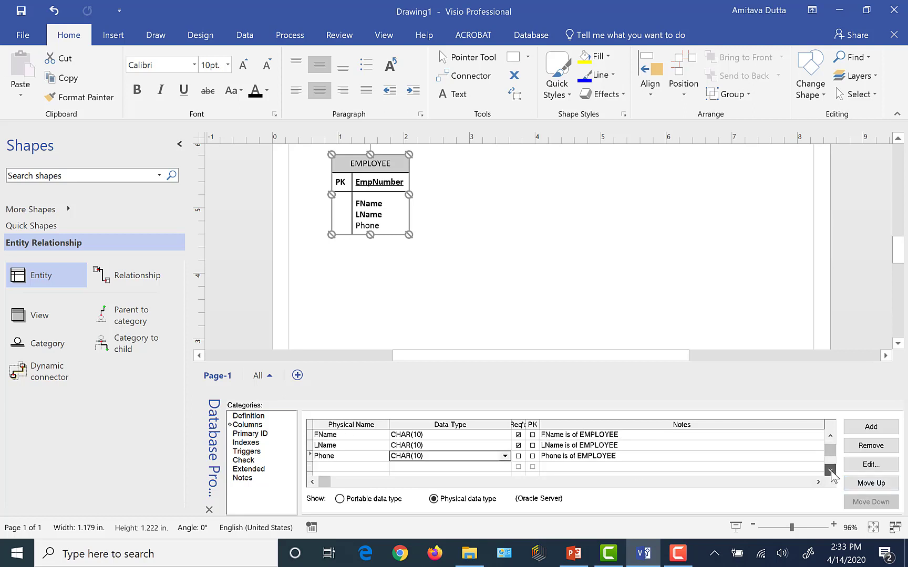
pyautogui.click(434, 457)
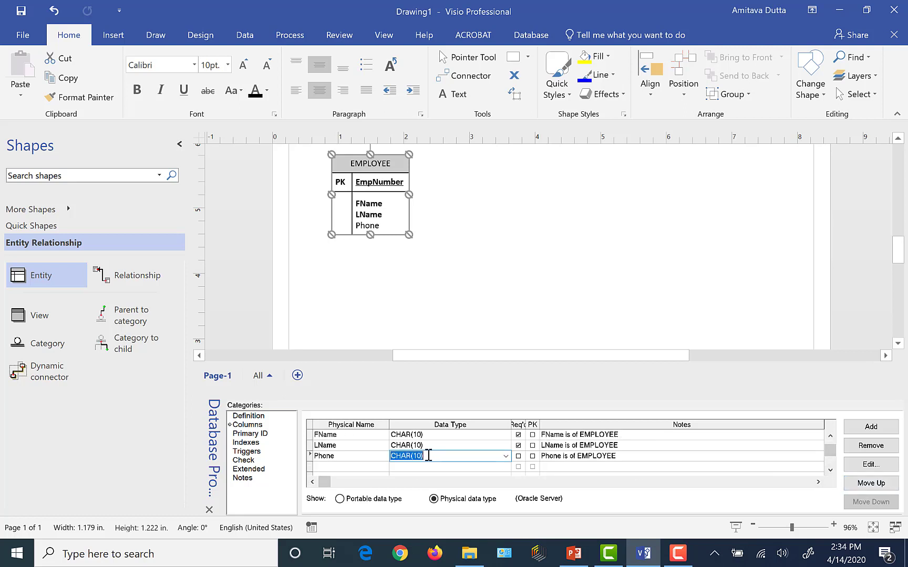
pyautogui.click(432, 455)
pyautogui.press('BackSpace')
pyautogui.press('BackSpace')
pyautogui.write('2)')
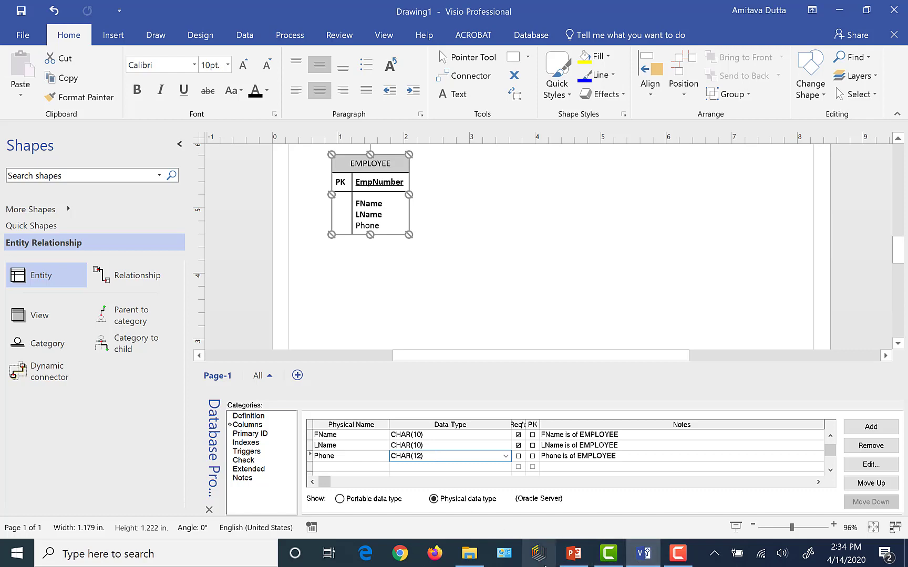
# Step: Consult the PowerPoint slide again, then return to Visio and add a column named Email below Phone
pyautogui.click(584, 565)
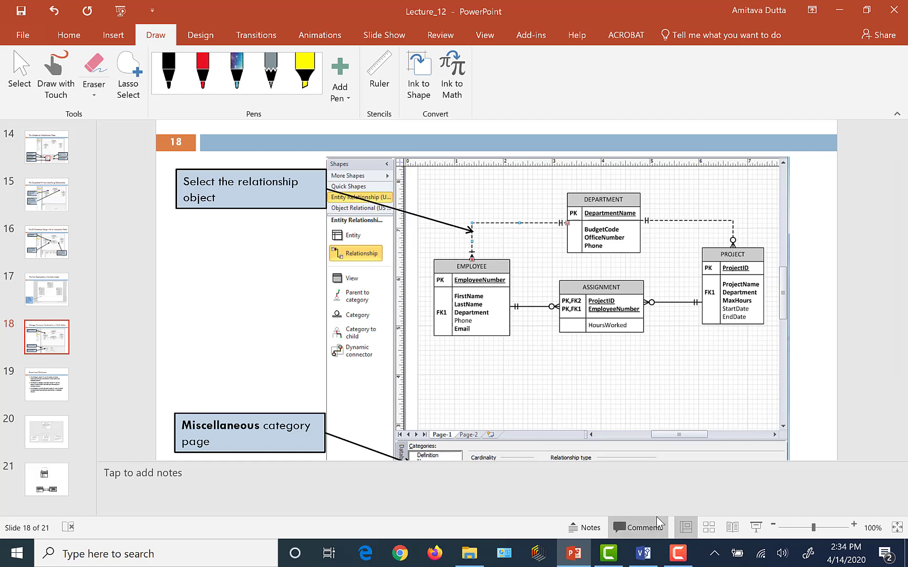
pyautogui.click(644, 554)
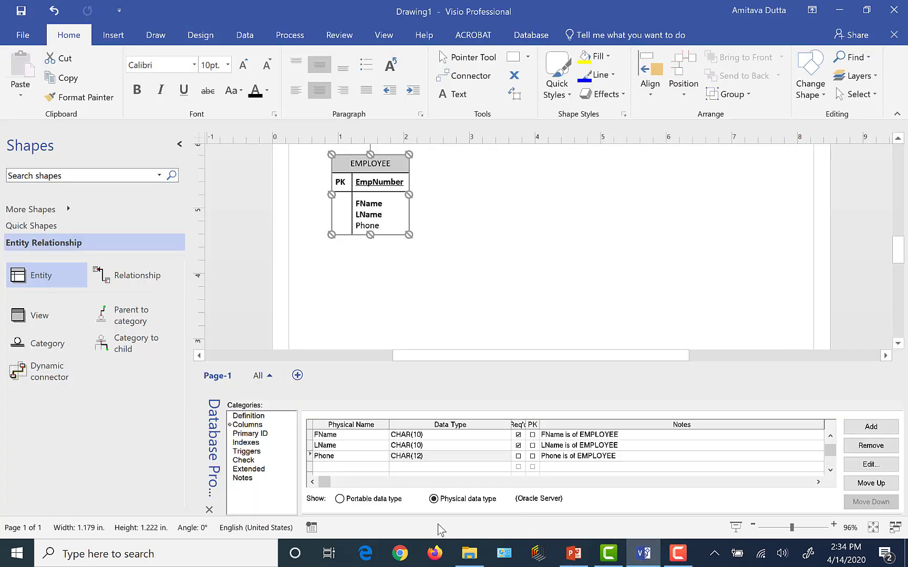
pyautogui.click(342, 467)
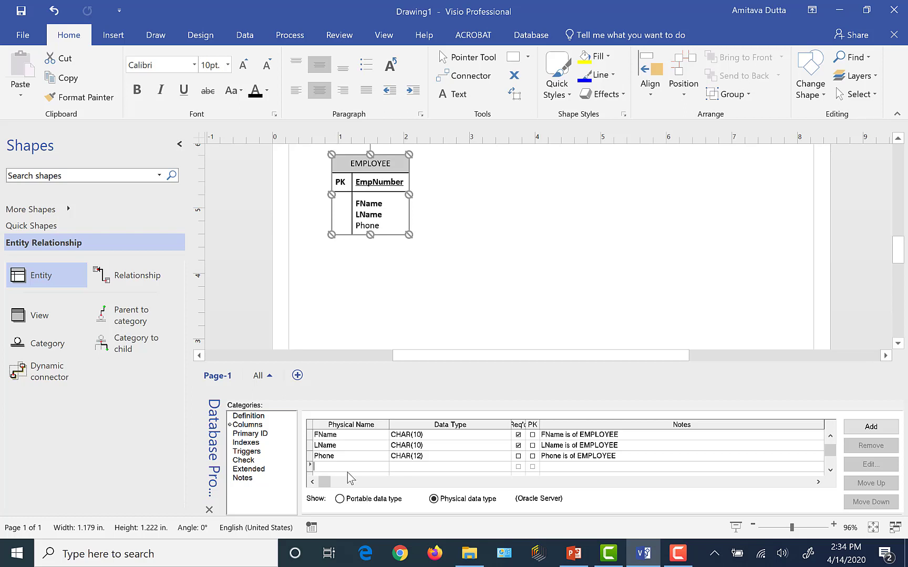
pyautogui.write('Email')
pyautogui.press('Return')
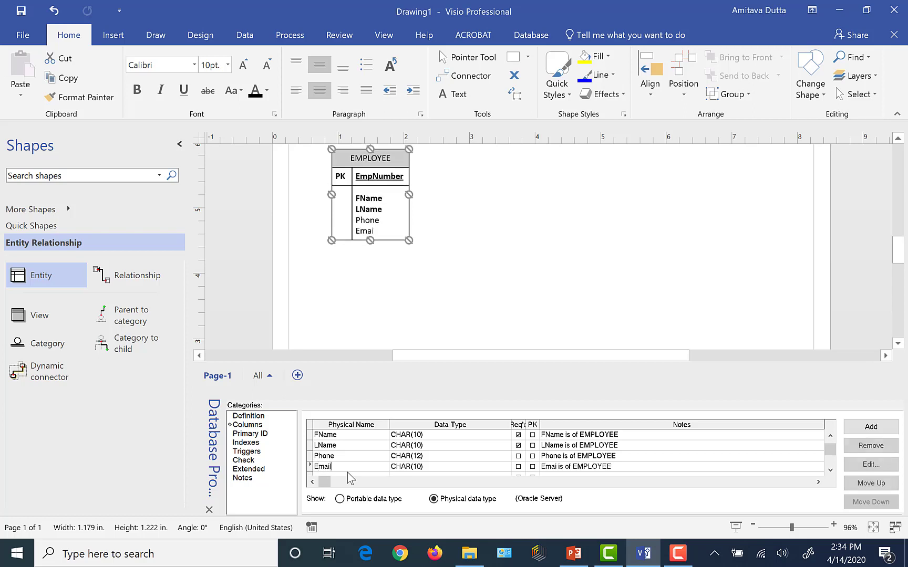
# Step: Set the Email column's data type to CHAR(20) and mark the column as required
pyautogui.click(430, 466)
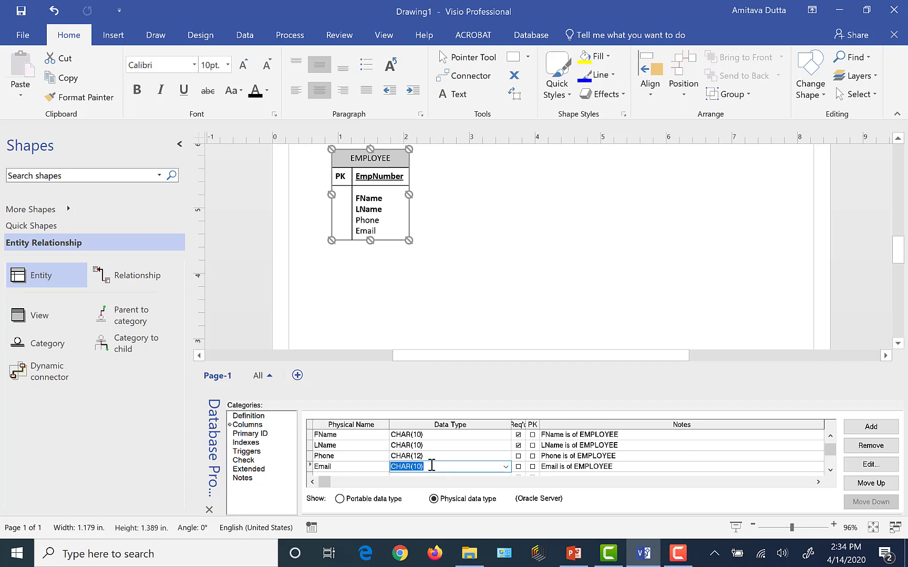
pyautogui.click(431, 466)
pyautogui.press('Left')
pyautogui.press('Left')
pyautogui.press('BackSpace')
pyautogui.write('2')
pyautogui.click(519, 468)
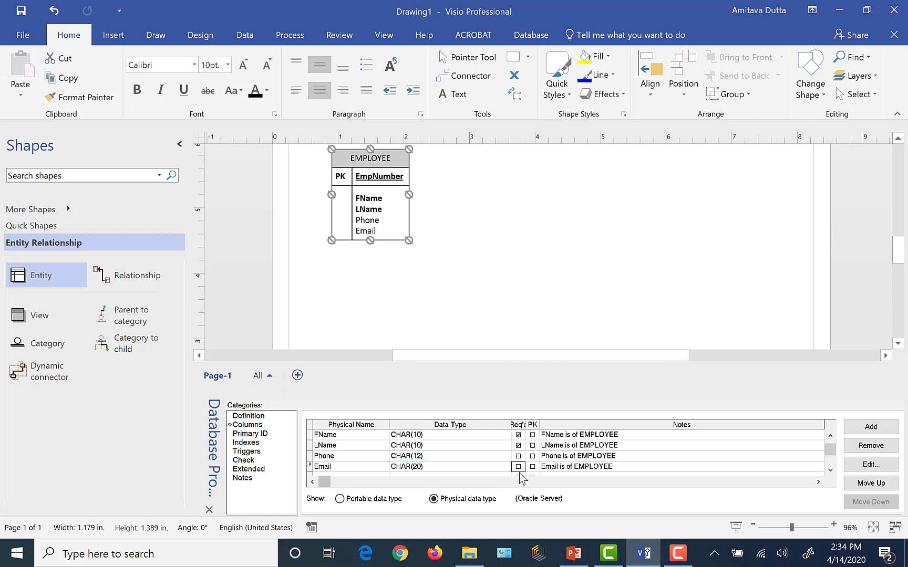
pyautogui.click(518, 467)
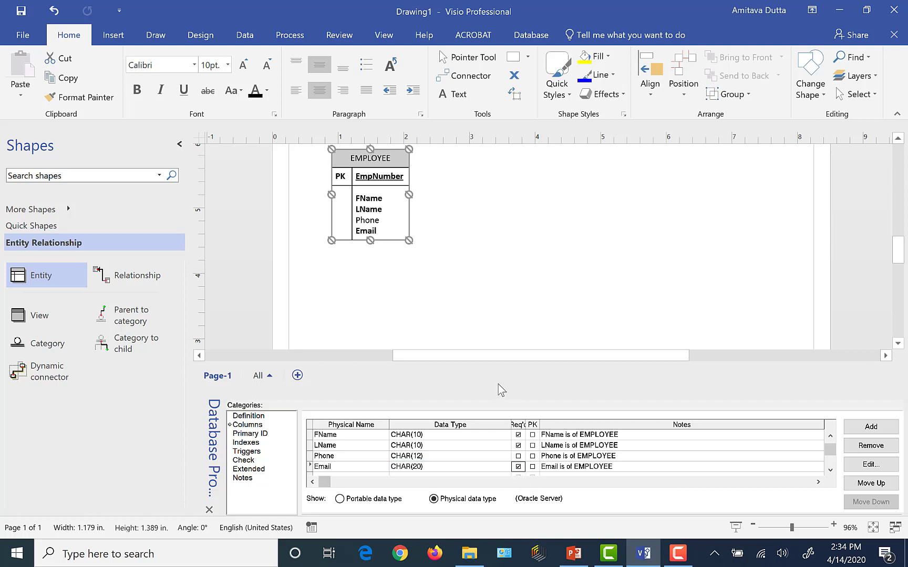